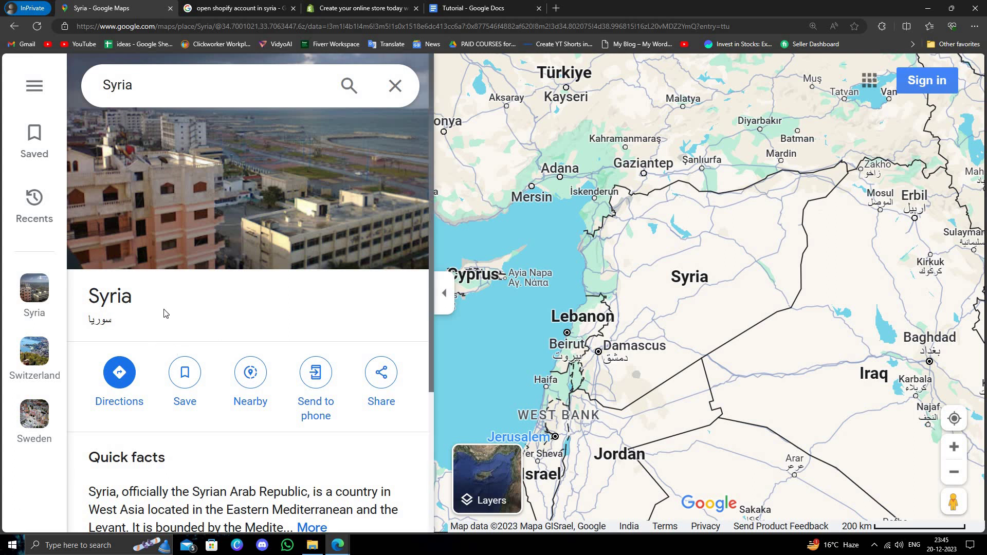
# - Open the sponsored 'Start Selling Anywhere - Open A Shopify Store' result from the Shopify search results
pyautogui.click(210, 7)
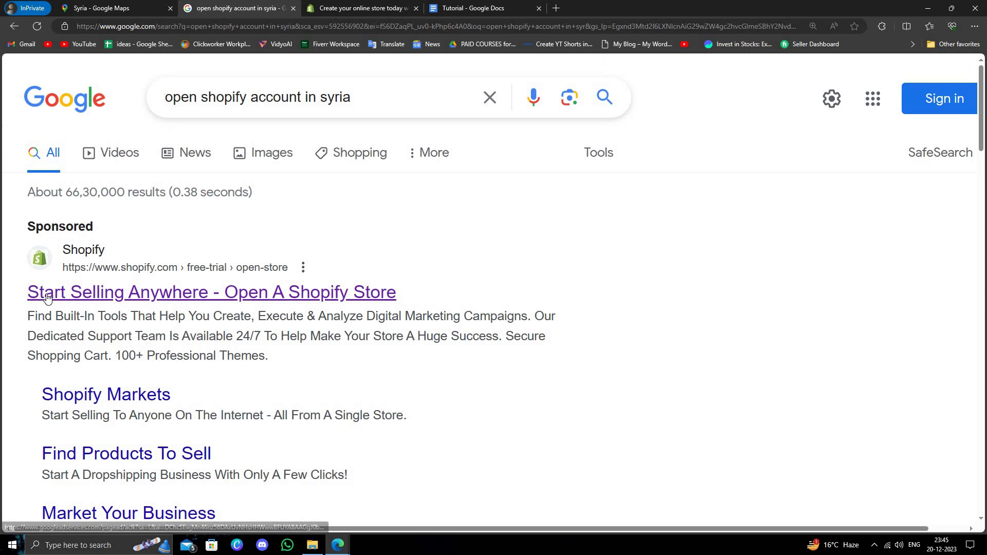
pyautogui.click(72, 290)
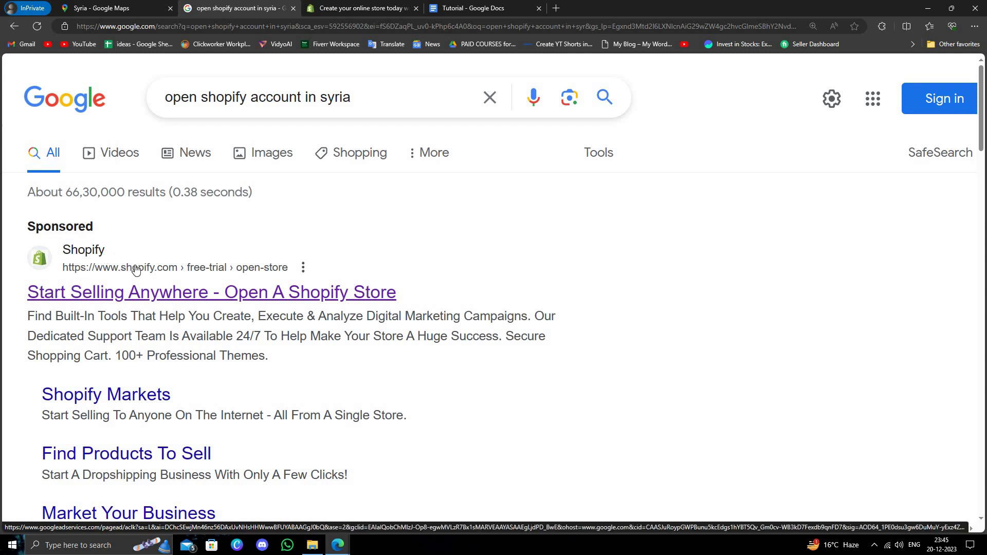
# - Enter an email address on the Shopify page to start the 3-day free trial
pyautogui.click(361, 7)
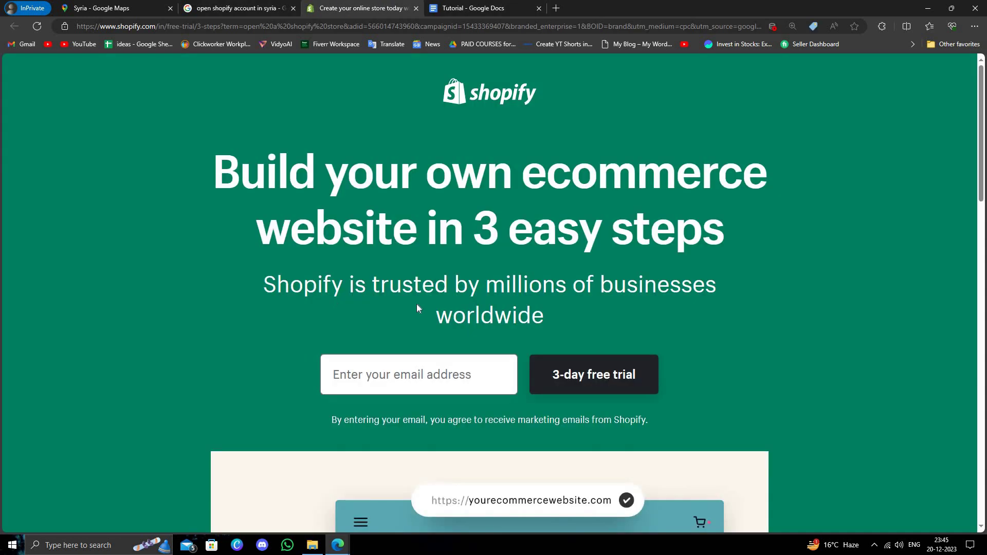
pyautogui.click(360, 366)
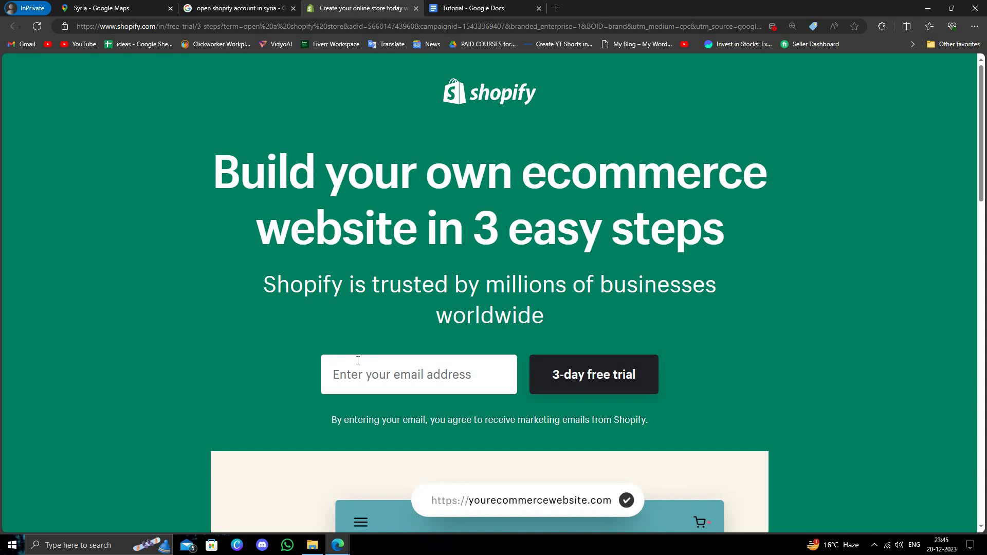
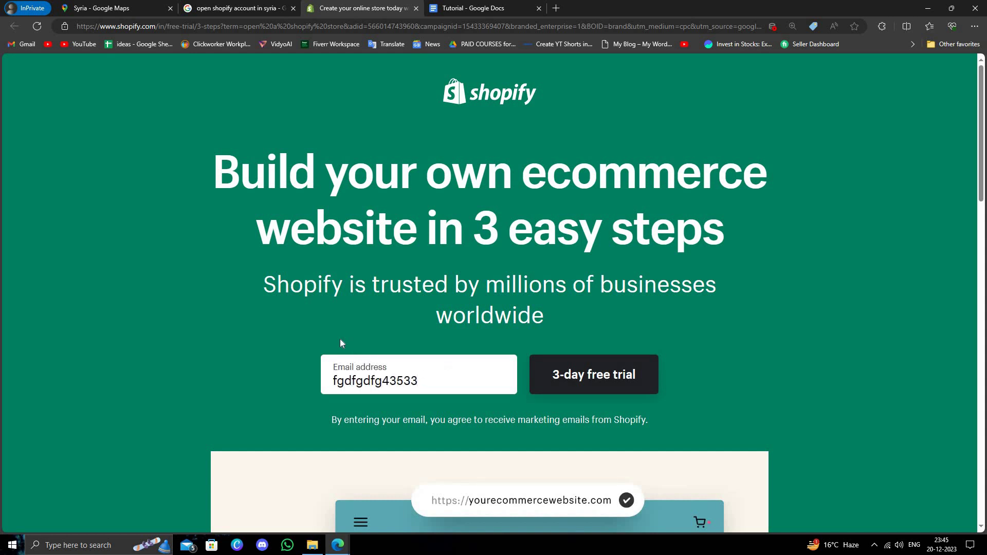
pyautogui.press('Return')
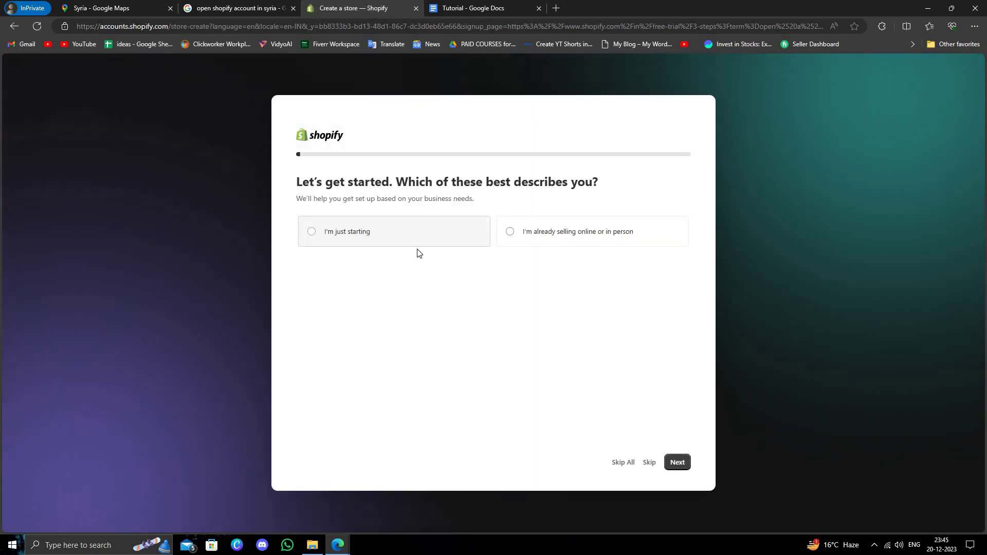
# - Answer the setup questions: 'I'm just starting', 'An online store', then 'Digital products'
pyautogui.click(311, 231)
pyautogui.click(677, 462)
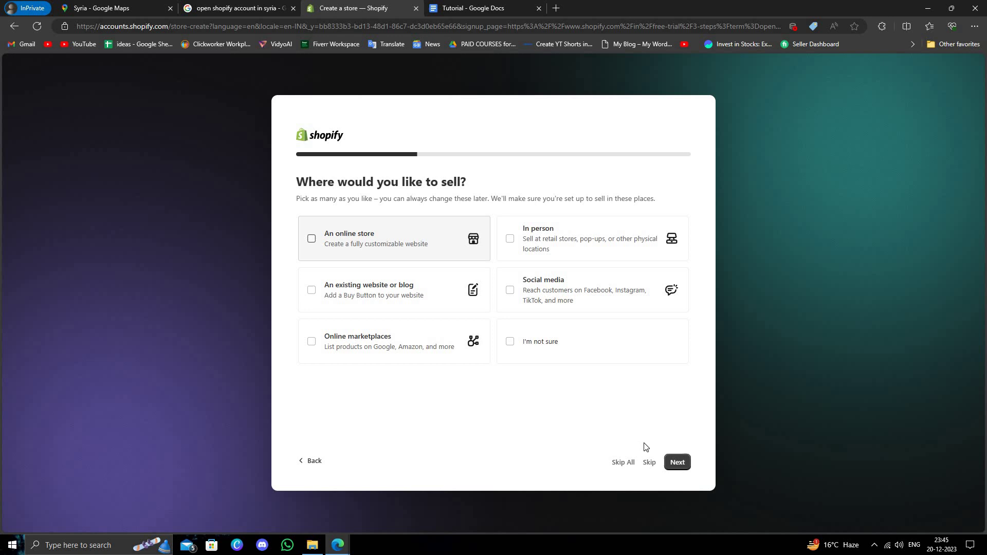
pyautogui.click(409, 244)
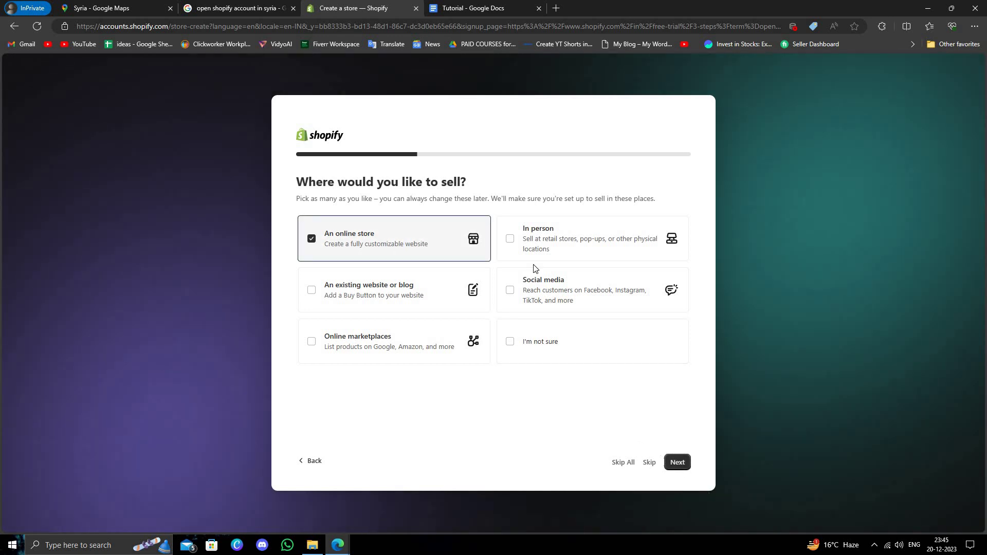
pyautogui.press('Return')
pyautogui.click(563, 239)
pyautogui.click(678, 463)
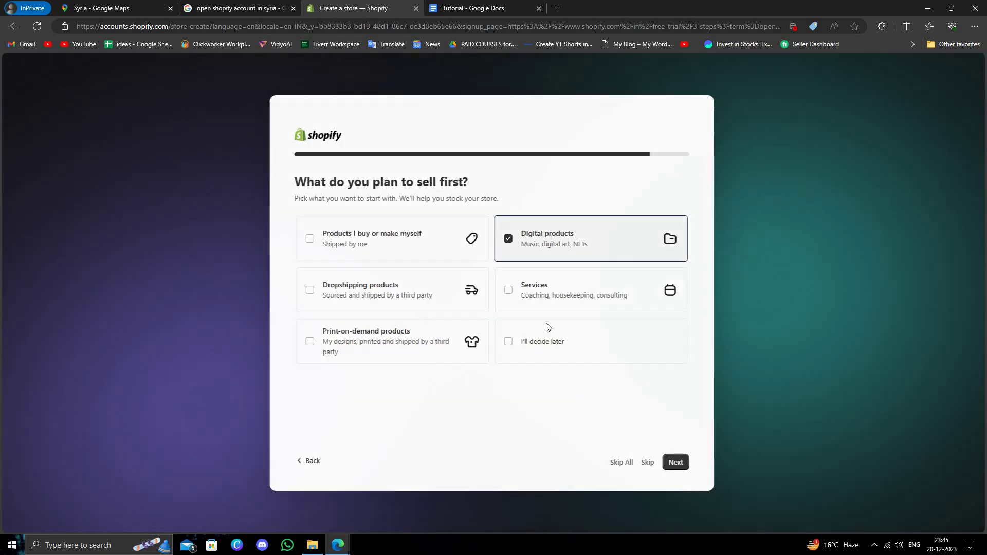
# - Choose Sudan from the Country/region list and continue past the wrong-country warning
pyautogui.click(451, 323)
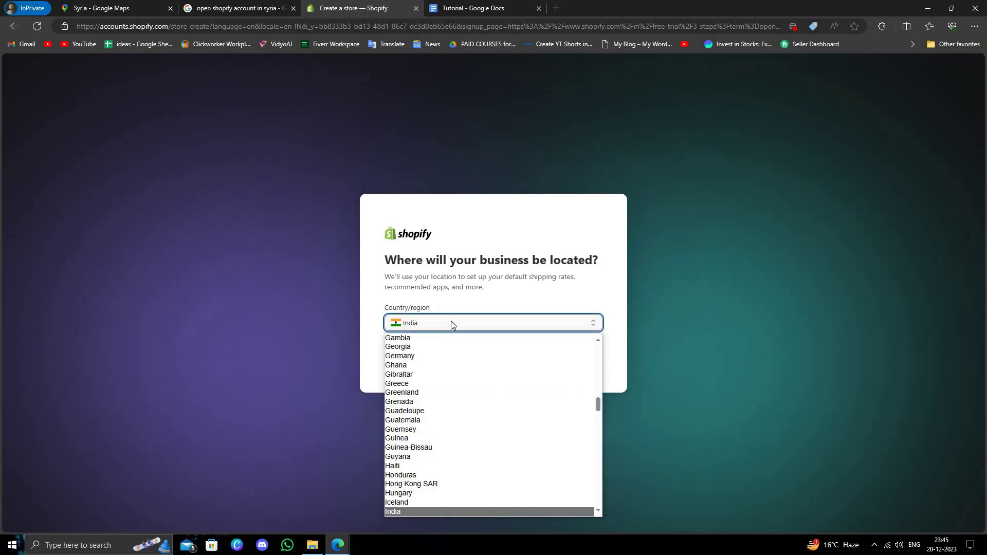
pyautogui.scroll(-10, 486, 424)
pyautogui.scroll(-5, 487, 448)
pyautogui.scroll(-3, 486, 463)
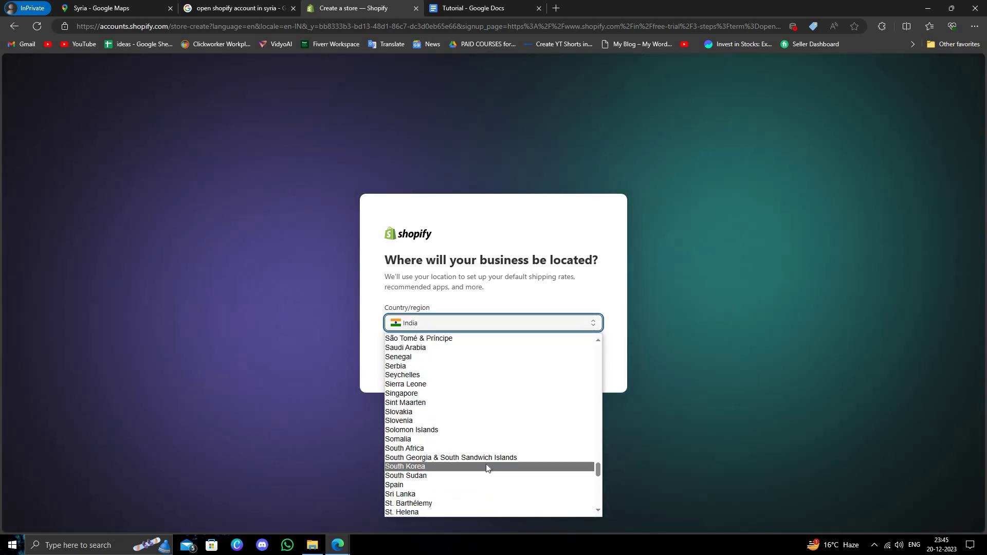
pyautogui.scroll(-3, 486, 463)
pyautogui.scroll(-2, 471, 455)
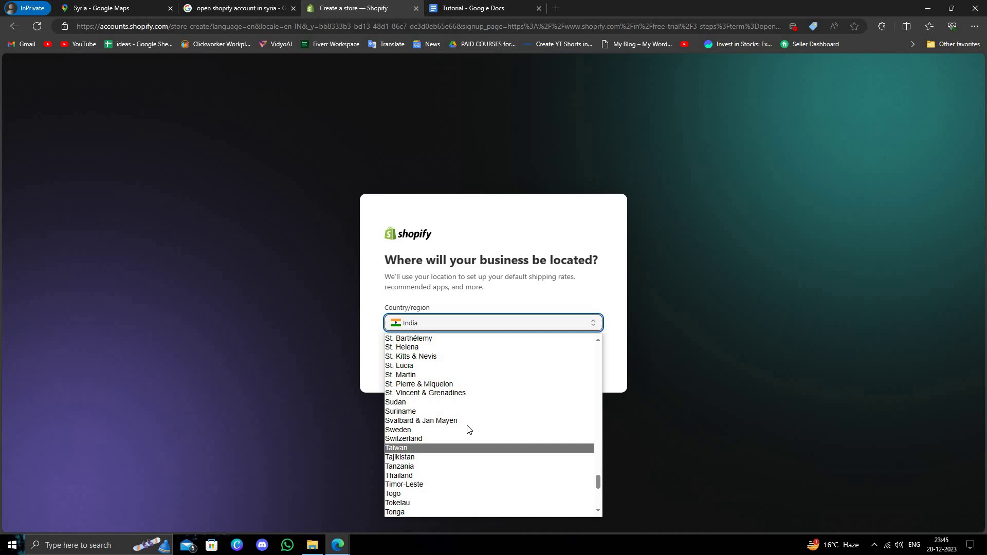
pyautogui.click(395, 402)
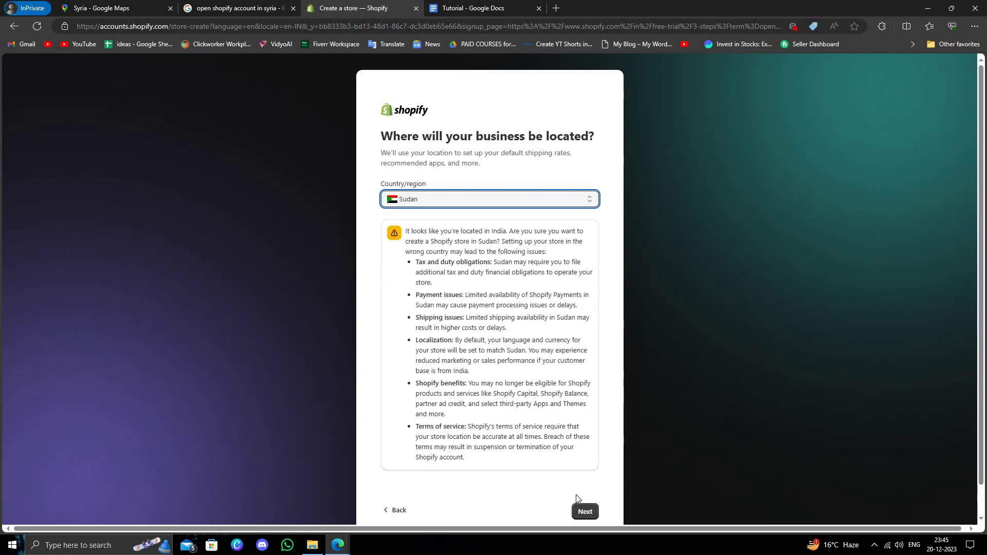
pyautogui.click(585, 511)
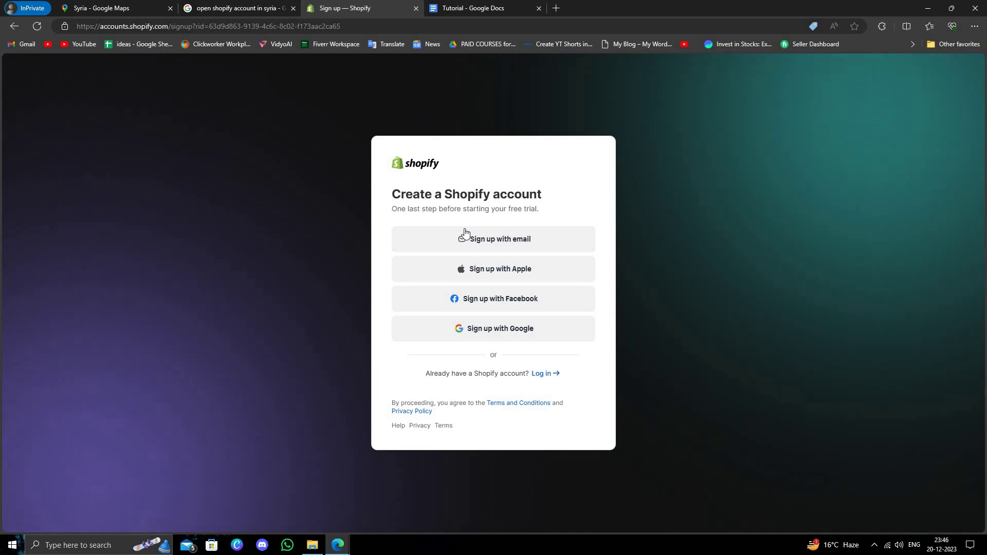
# - Choose 'Sign up with email', enter a strong password, and submit the account
pyautogui.click(548, 238)
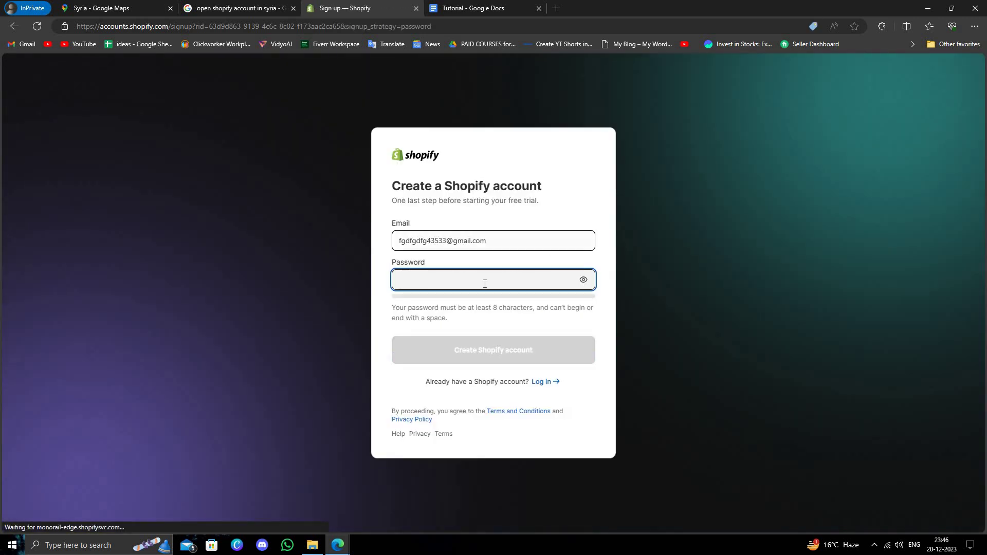
pyautogui.click(483, 283)
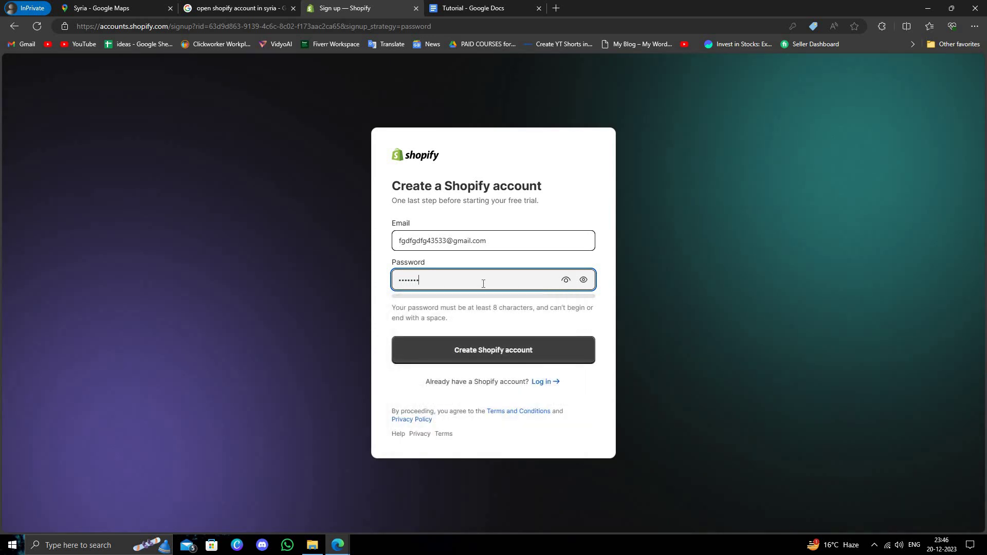
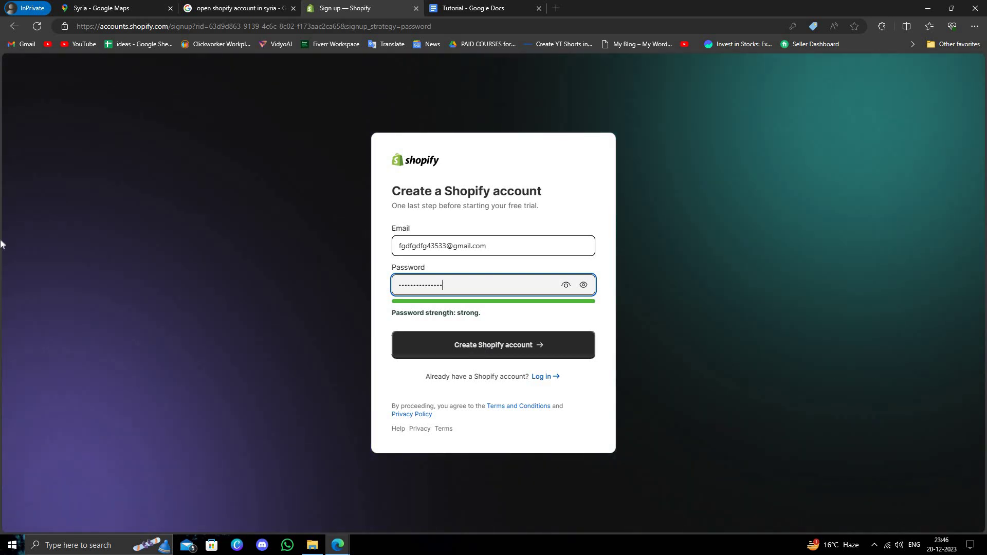
pyautogui.press('Return')
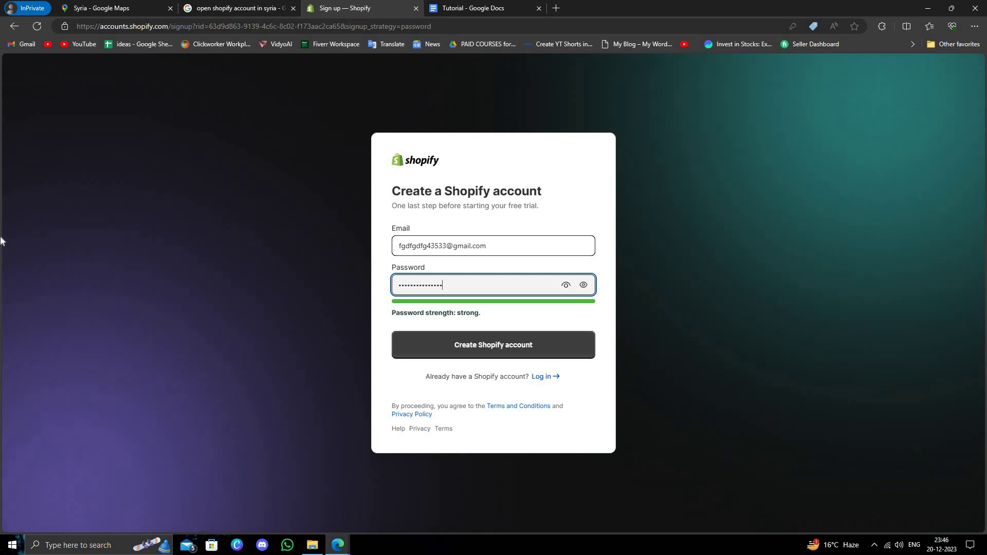